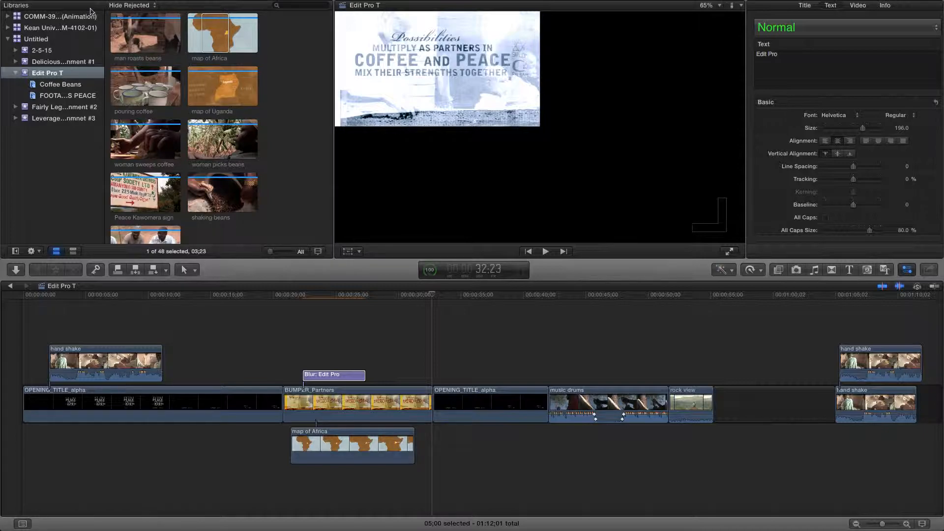
Find the VO_10 voice-over in the Edit Pro T event and add it to the timeline beneath the start of the music drums clip.
left_click(149, 61)
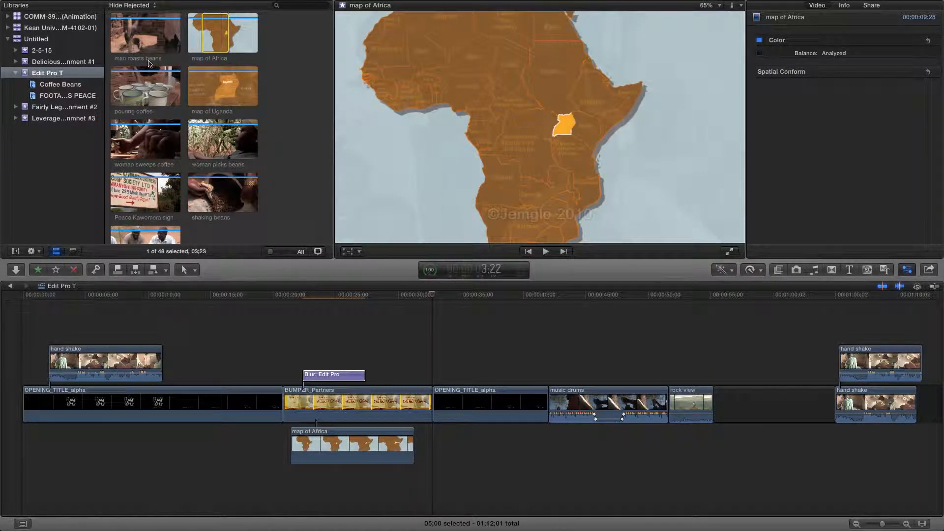
scroll(149, 63, "down", 8)
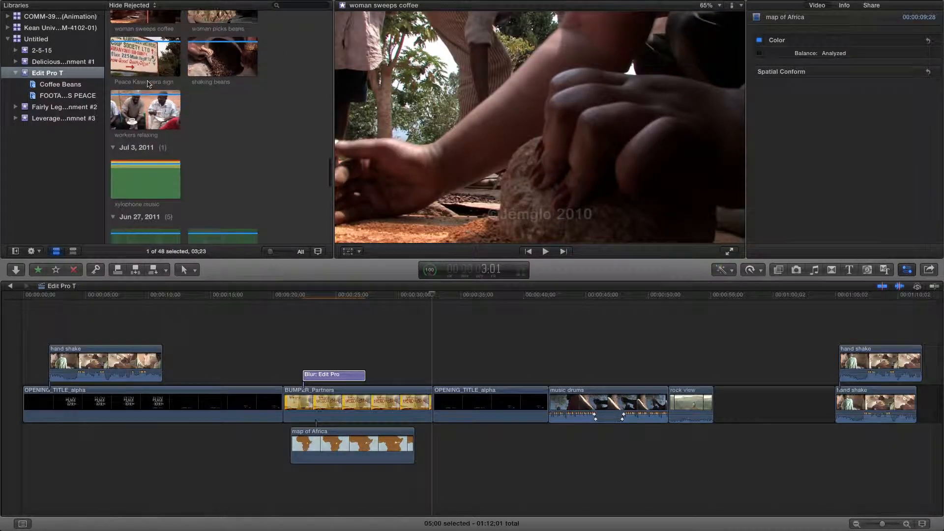
scroll(148, 75, "down", 1)
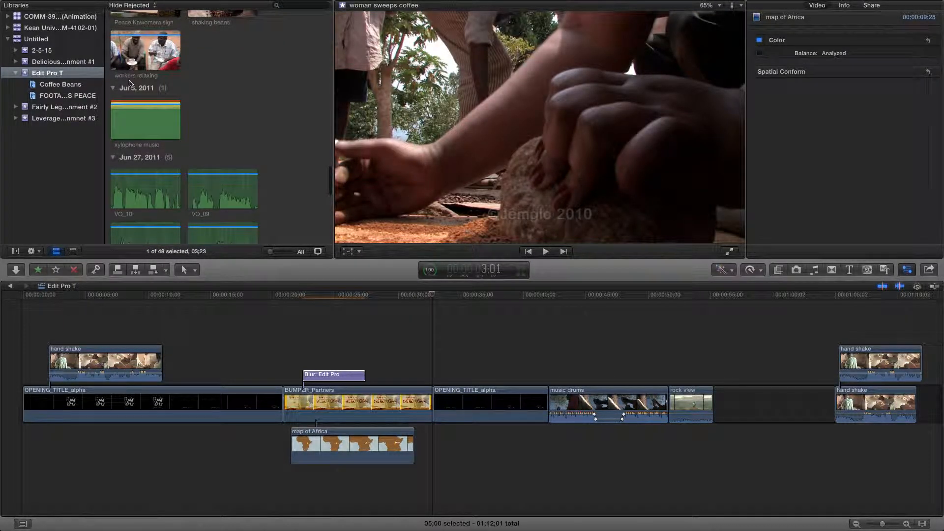
scroll(133, 91, "down", 10)
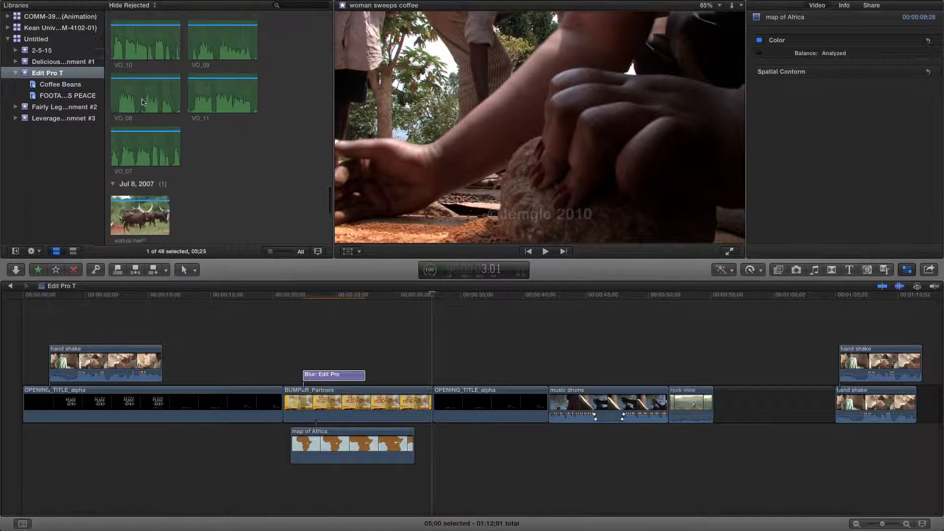
scroll(141, 102, "up", 4)
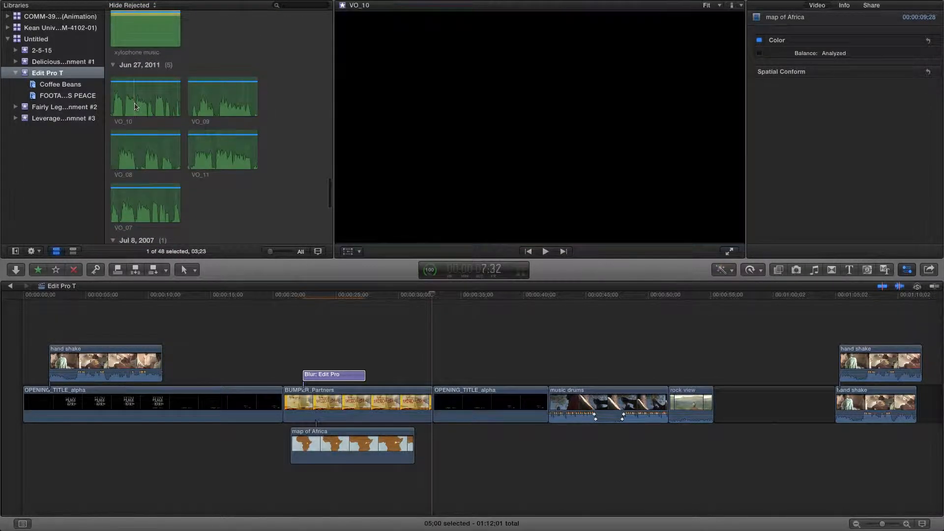
left_click(133, 101)
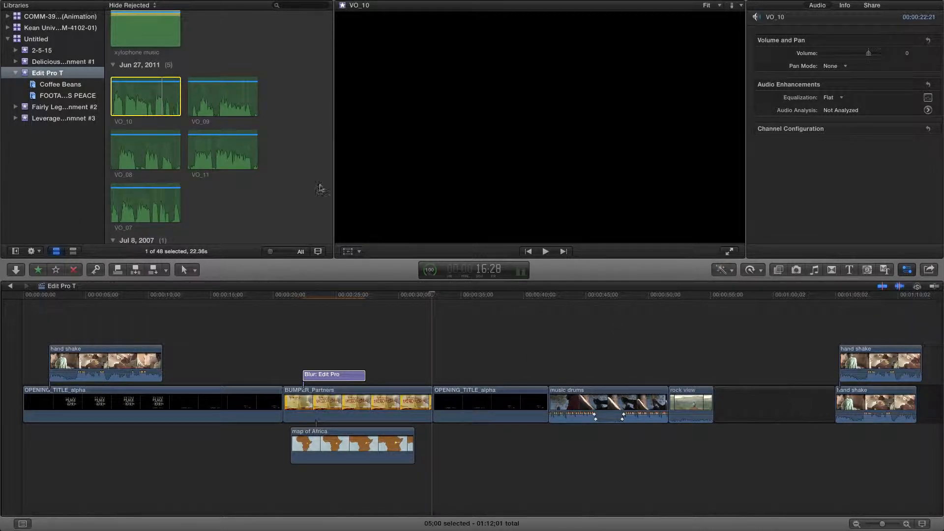
left_click_drag(146, 102, 550, 465)
Play the timeline around the start of the VO_10 clip to hear it against the music drums audio.
left_click(482, 316)
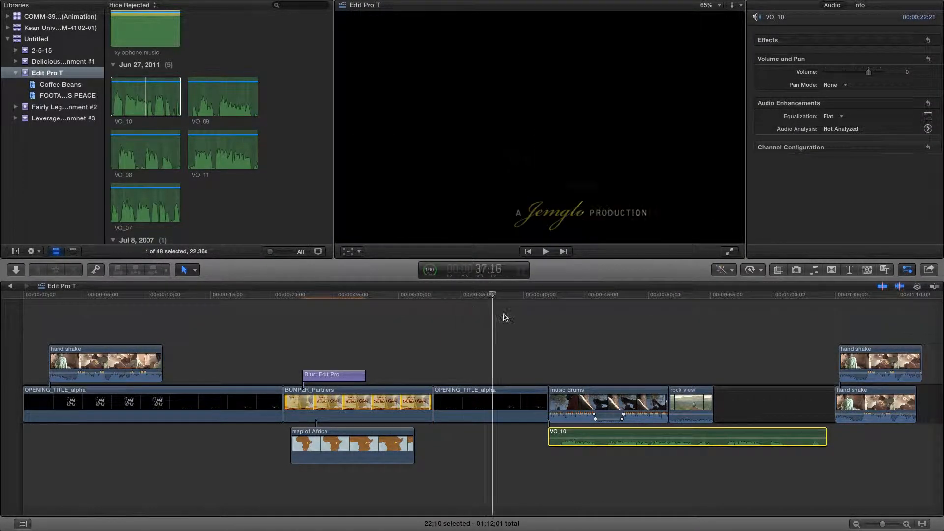
key("space")
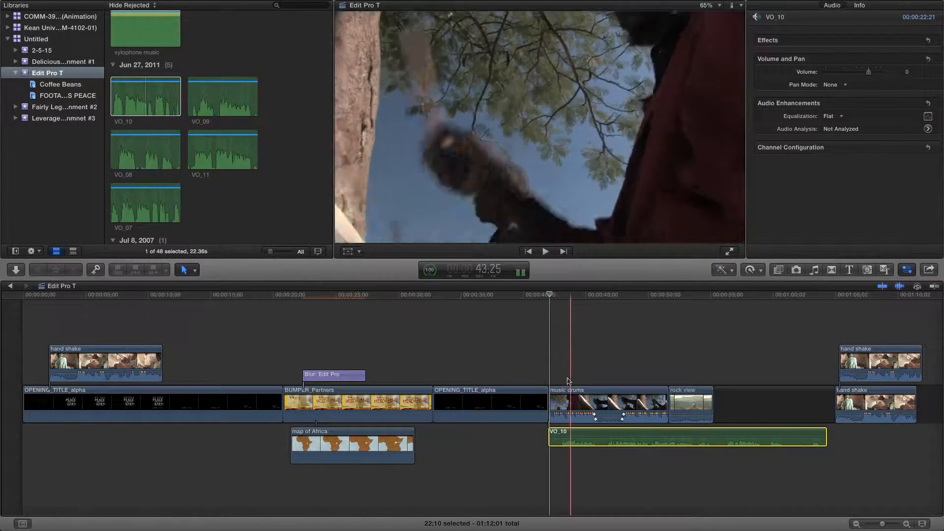
left_click_drag(549, 294, 521, 304)
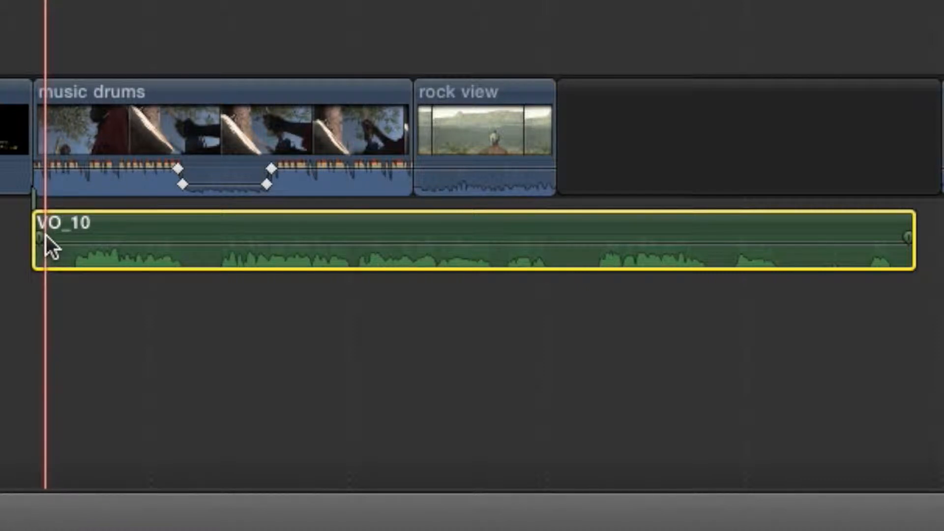
Shift the VO_10 clip slightly earlier so it starts just before music drums, and try adjusting its fade handles and end edge.
mouse_move(47, 236)
left_mouse_down()
mouse_move(87, 241)
mouse_move(44, 236)
left_mouse_up()
left_click(117, 342)
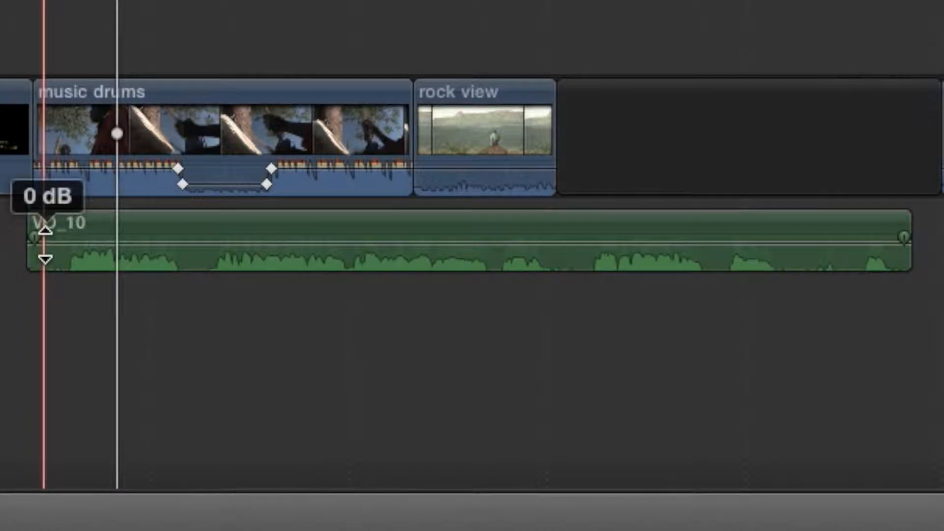
mouse_move(43, 238)
left_mouse_down()
mouse_move(54, 240)
mouse_move(43, 238)
left_mouse_up()
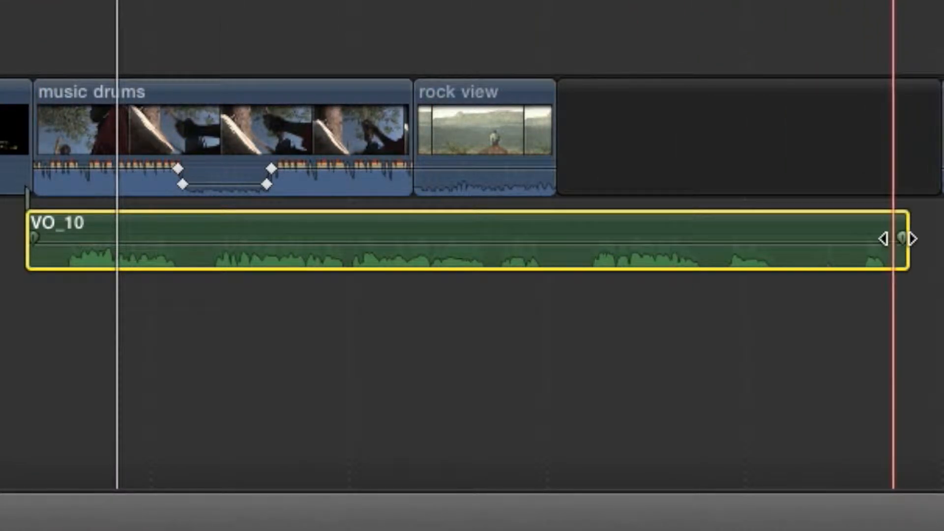
mouse_move(903, 239)
left_mouse_down()
mouse_move(472, 238)
mouse_move(905, 238)
left_mouse_up()
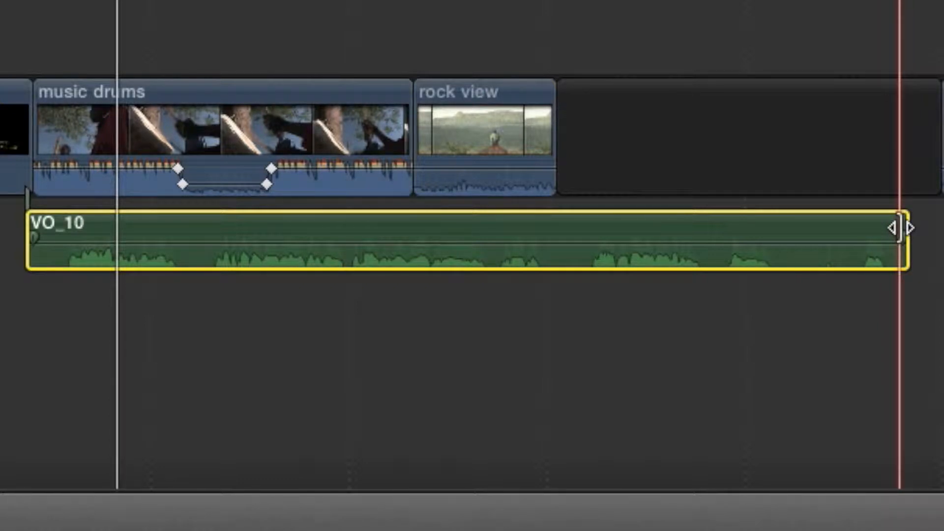
left_click_drag(906, 232, 934, 255)
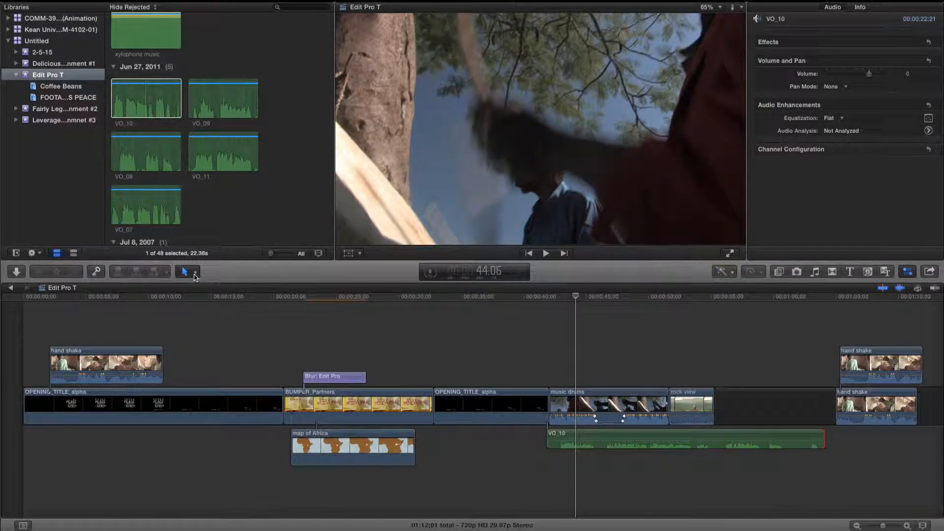
Lower the VO_10 clip's volume to -2 dB and play back the section from the start of the music drums clip.
left_click(195, 273)
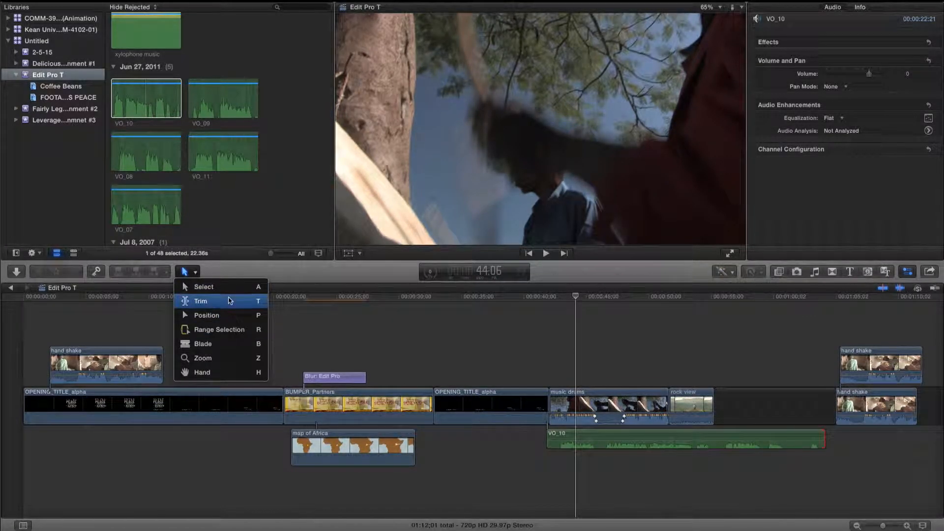
left_click(637, 470)
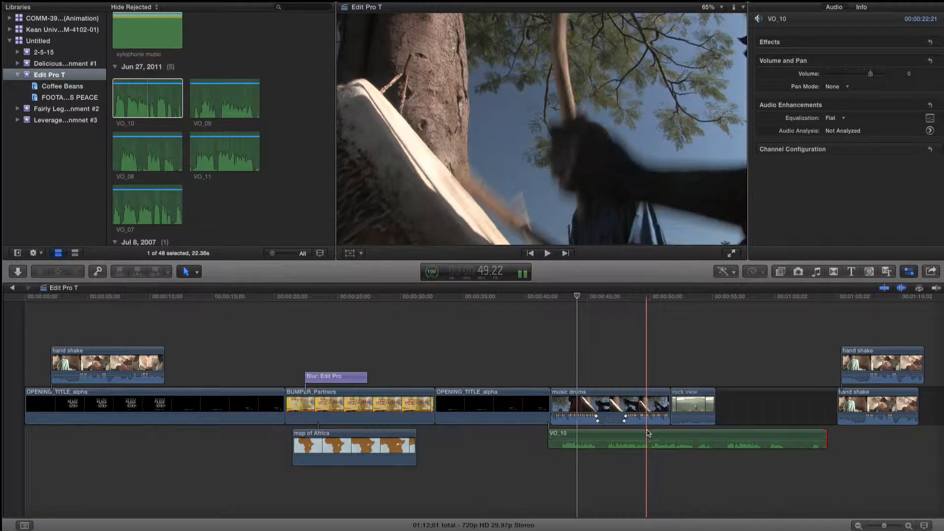
left_click_drag(644, 438, 640, 440)
key("space")
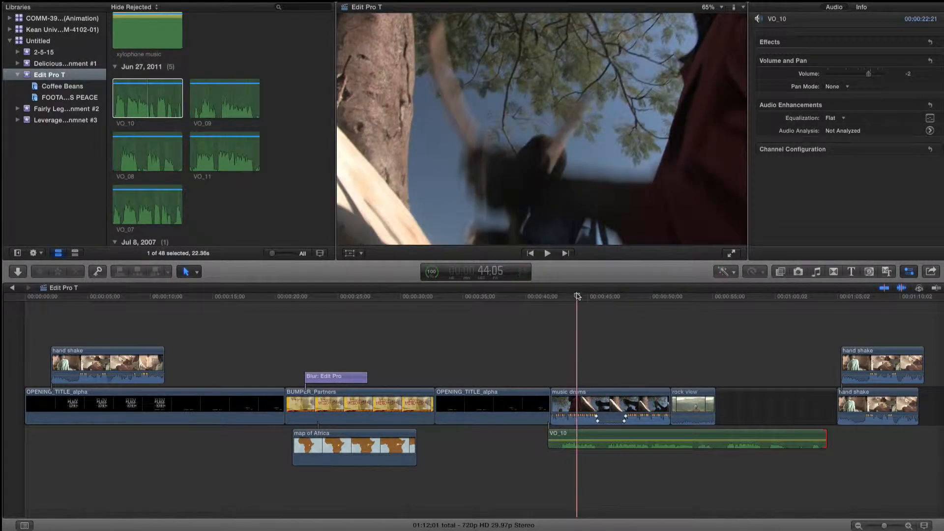
left_click_drag(575, 296, 551, 302)
key("space")
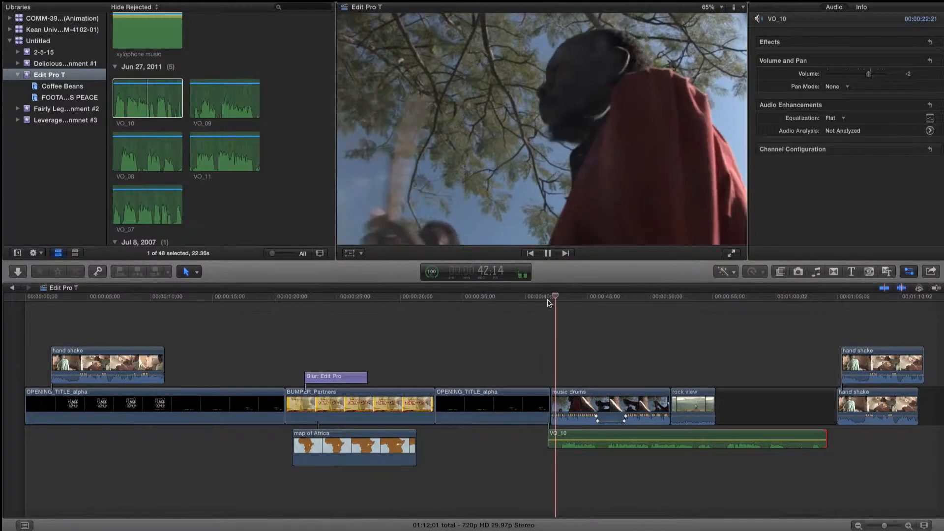
key("space")
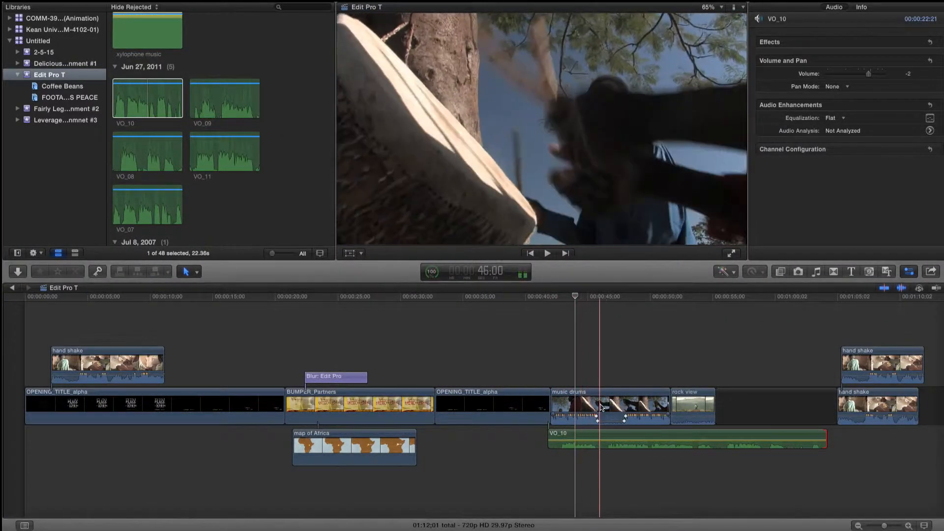
Lower the music drums audio between its inner keyframes to -∞ dB and play back the silenced section.
left_click_drag(607, 421, 609, 424)
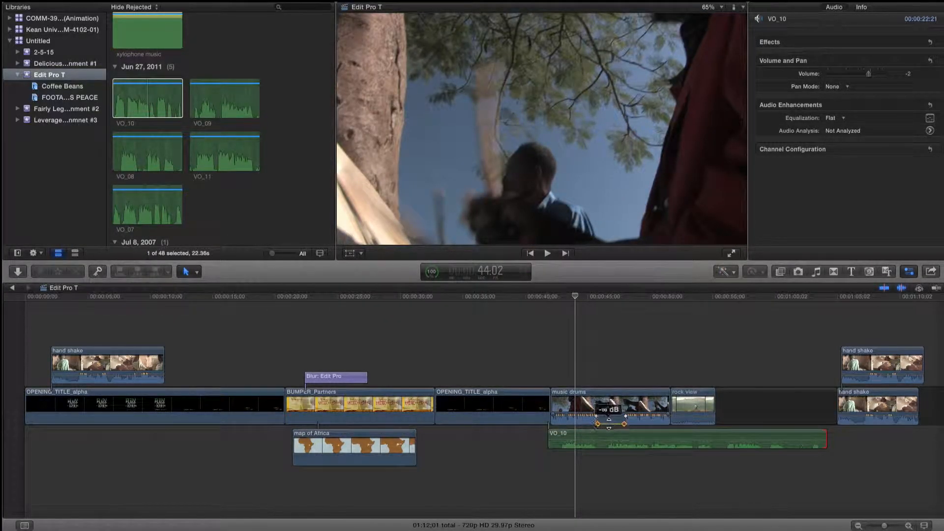
left_click(598, 298)
key("space")
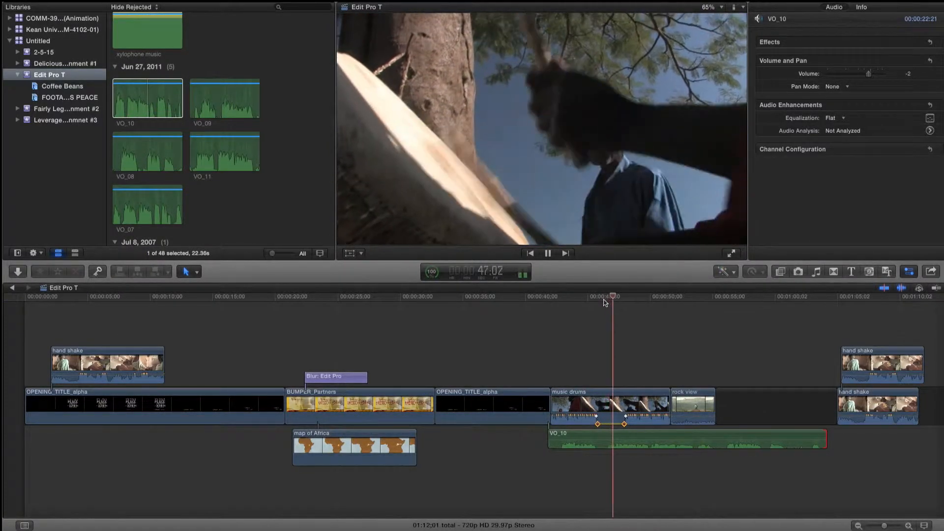
key("space")
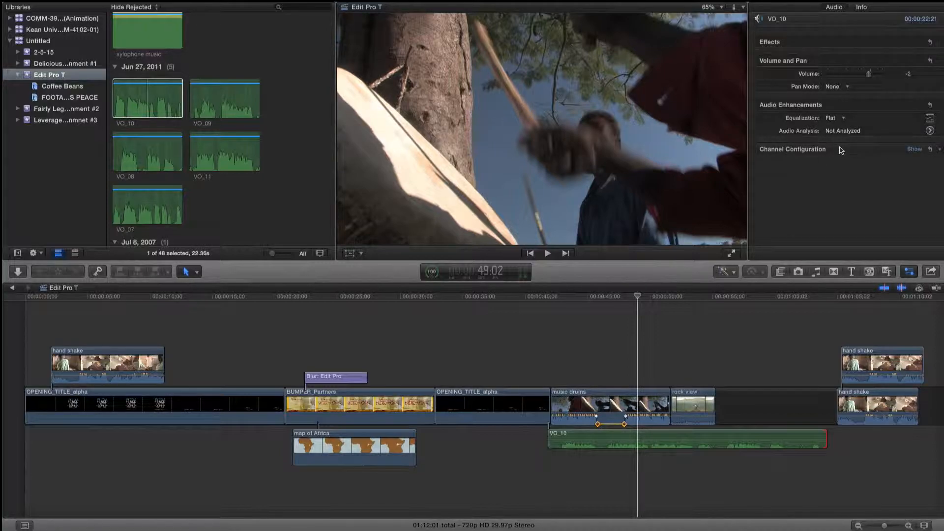
Set the VO_10 clip's pan mode to Basic Surround and expand the Surround Panner.
left_click(911, 272)
left_click(910, 272)
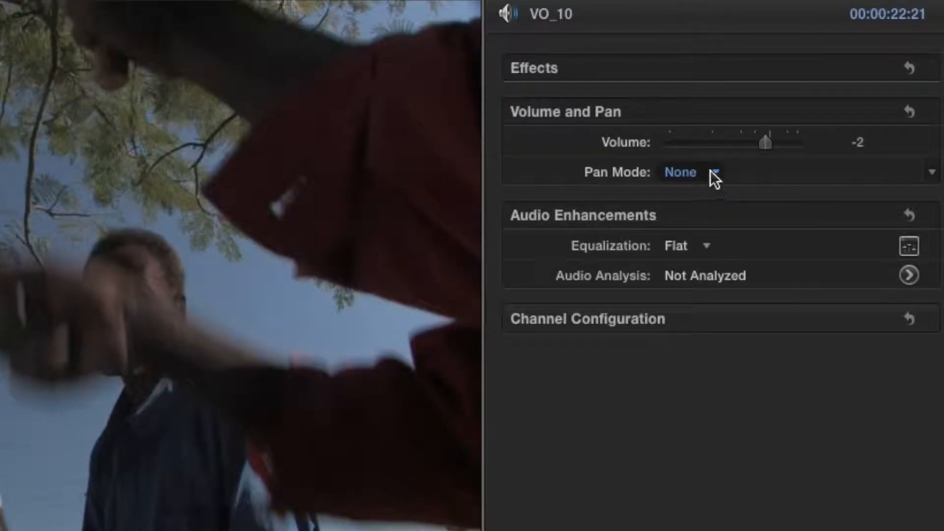
left_click(846, 87)
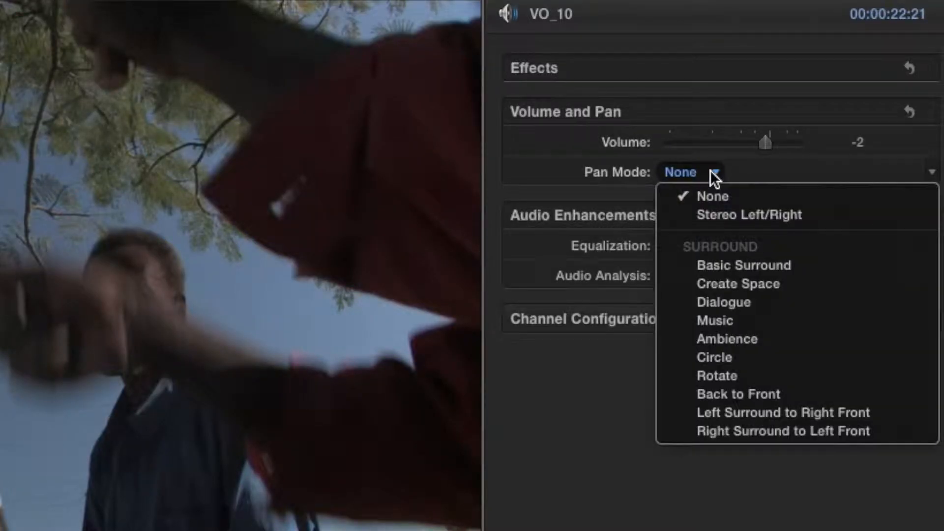
left_click(765, 270)
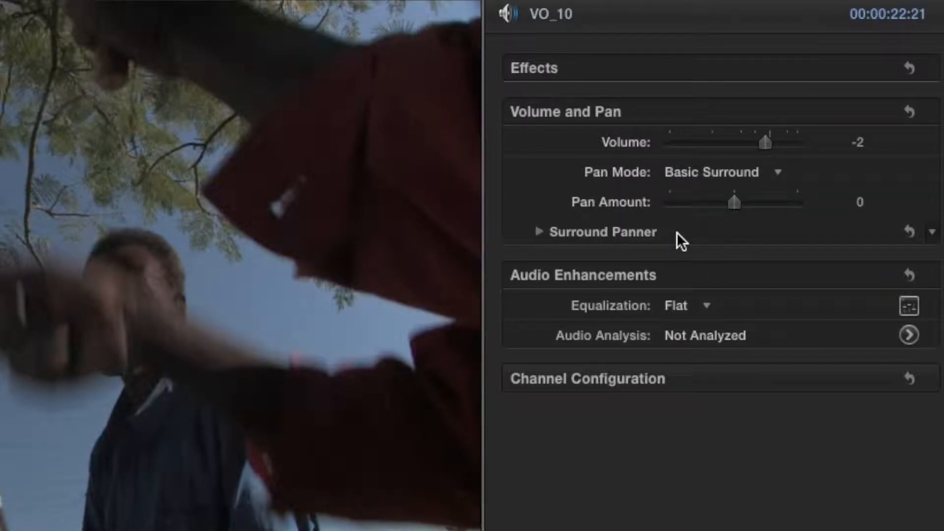
left_click(540, 232)
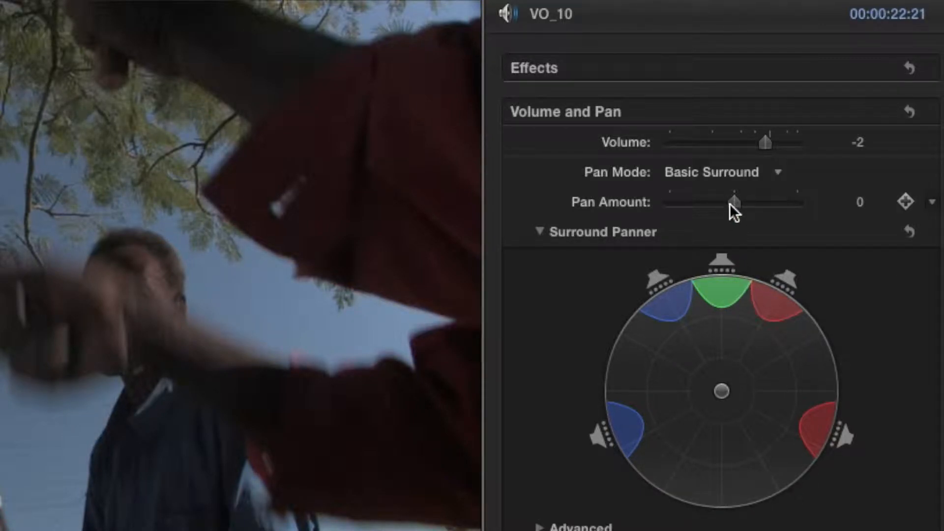
Change the VO_10 clip's pan mode to Dialogue and review the remaining audio settings below the Surround Panner.
left_click(770, 175)
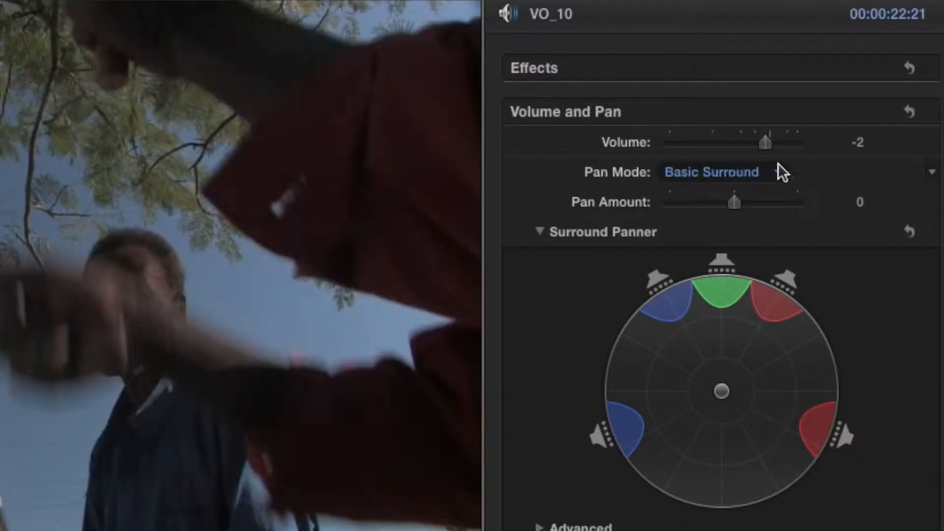
left_click(778, 171)
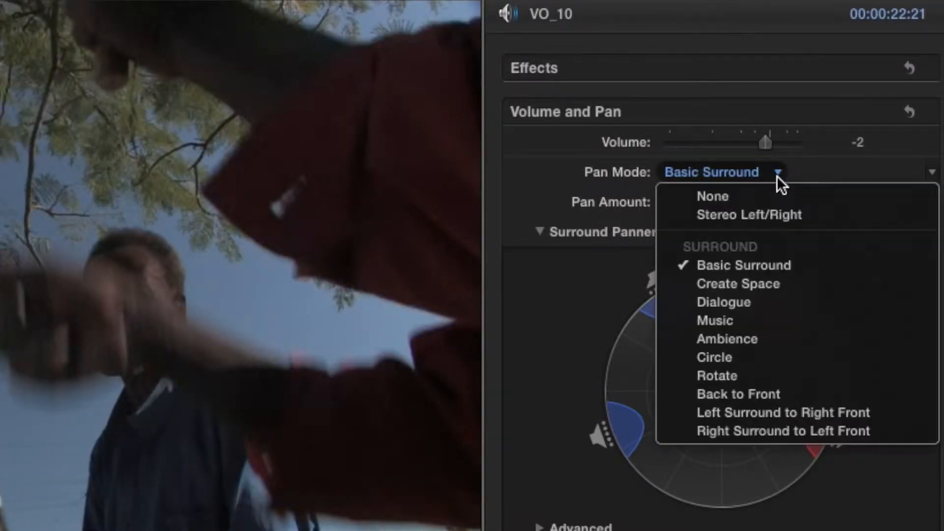
left_click(815, 301)
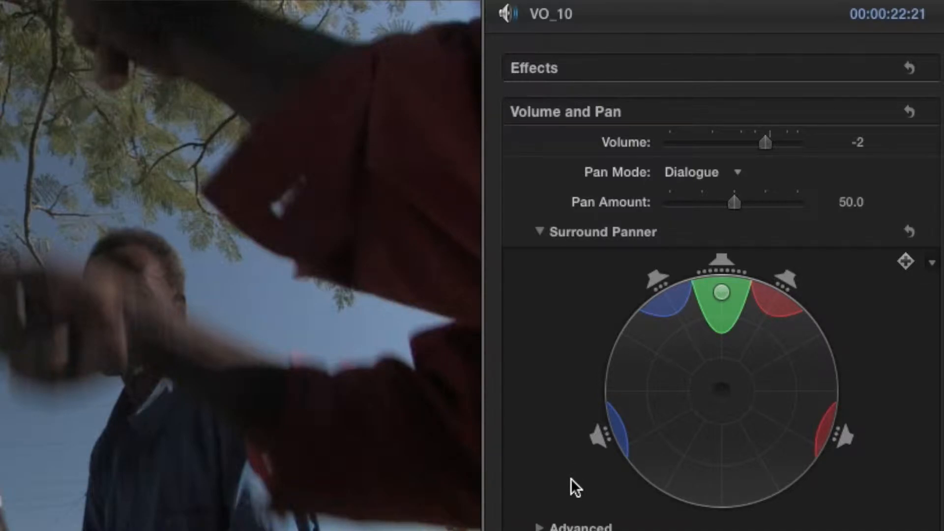
scroll(707, 345, "down", 5)
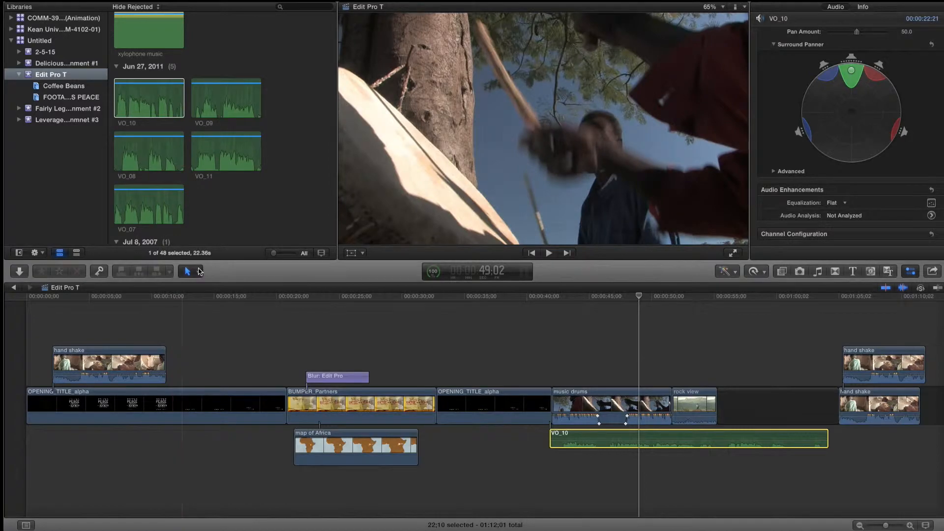
Move the playhead to 56:07, just past the end of the rock view clip, and cut VO_10 there with the Blade tool.
left_click(535, 312)
left_click_drag(536, 312, 729, 315)
scroll(772, 344, "right", 1)
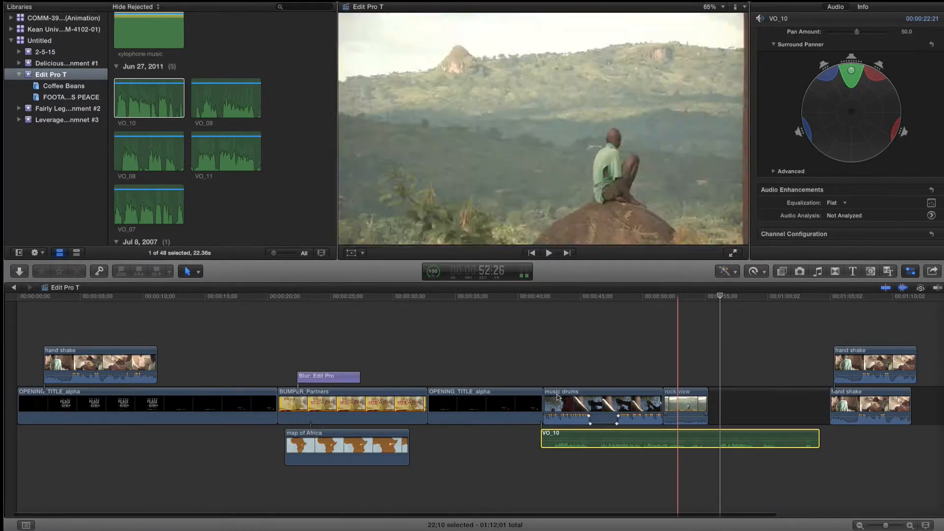
left_click(198, 271)
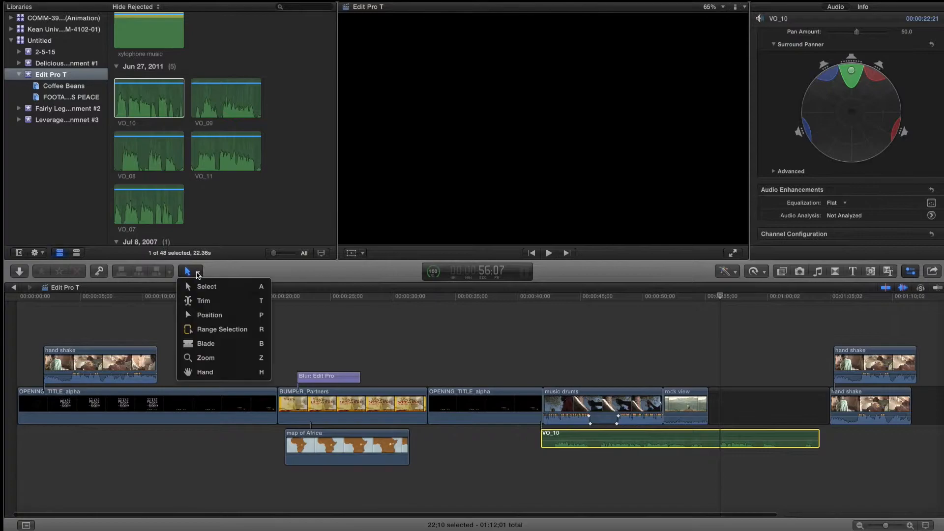
left_click(219, 343)
left_click(721, 442)
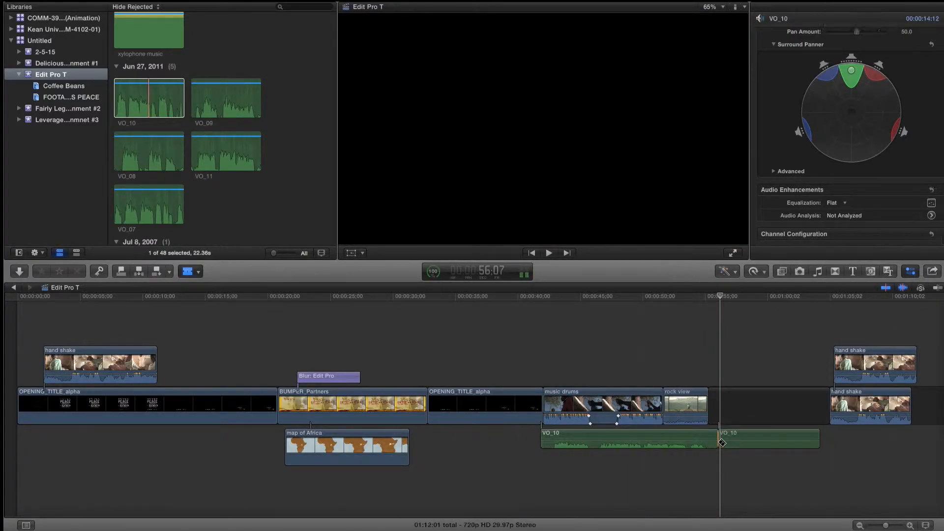
Return to the Select tool and delete the second part of the split VO_10 clip.
key("a")
left_click(737, 442)
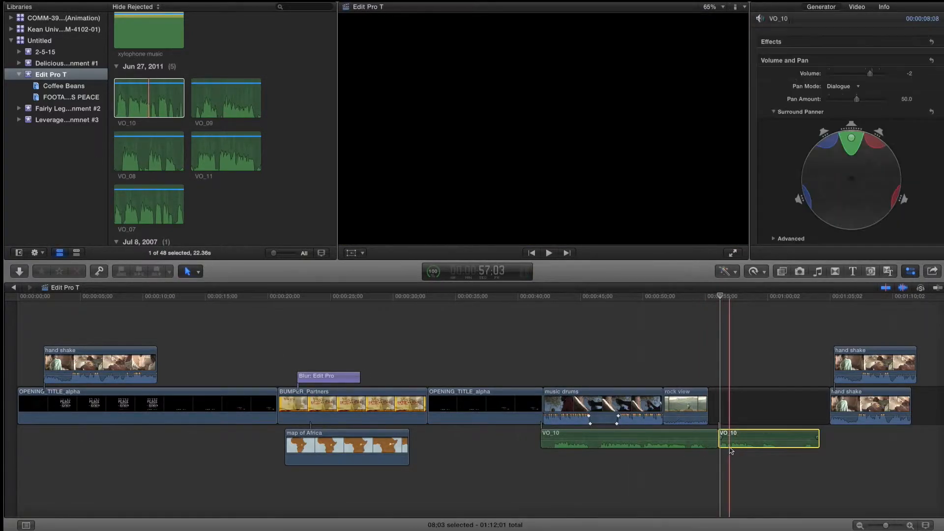
key("Delete")
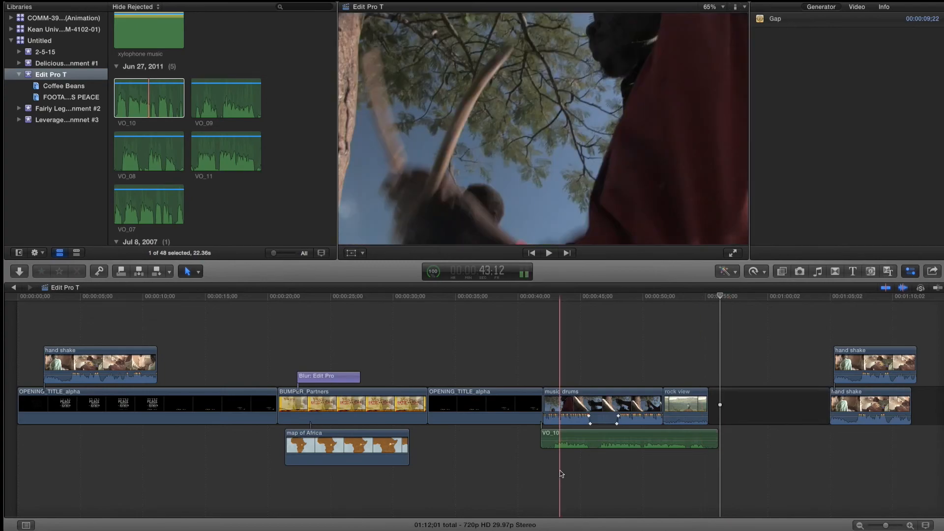
mouse_move(254, 5)
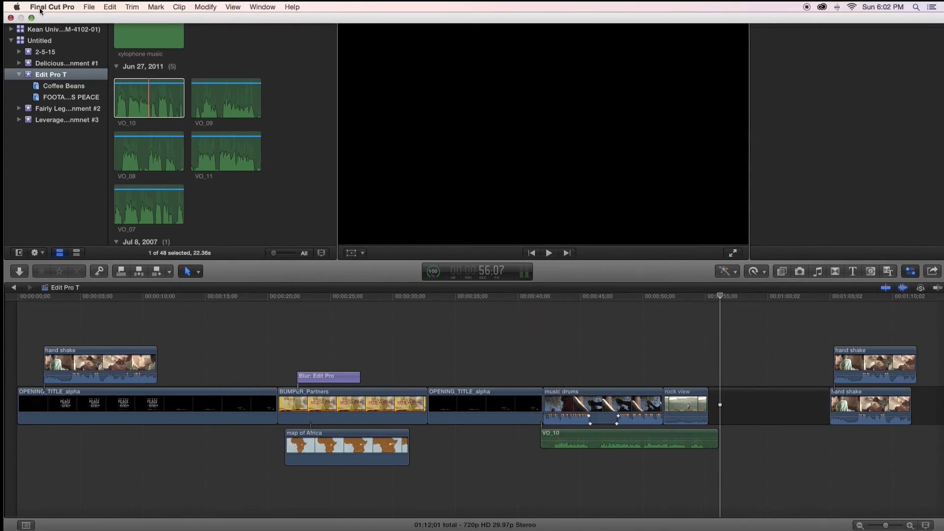